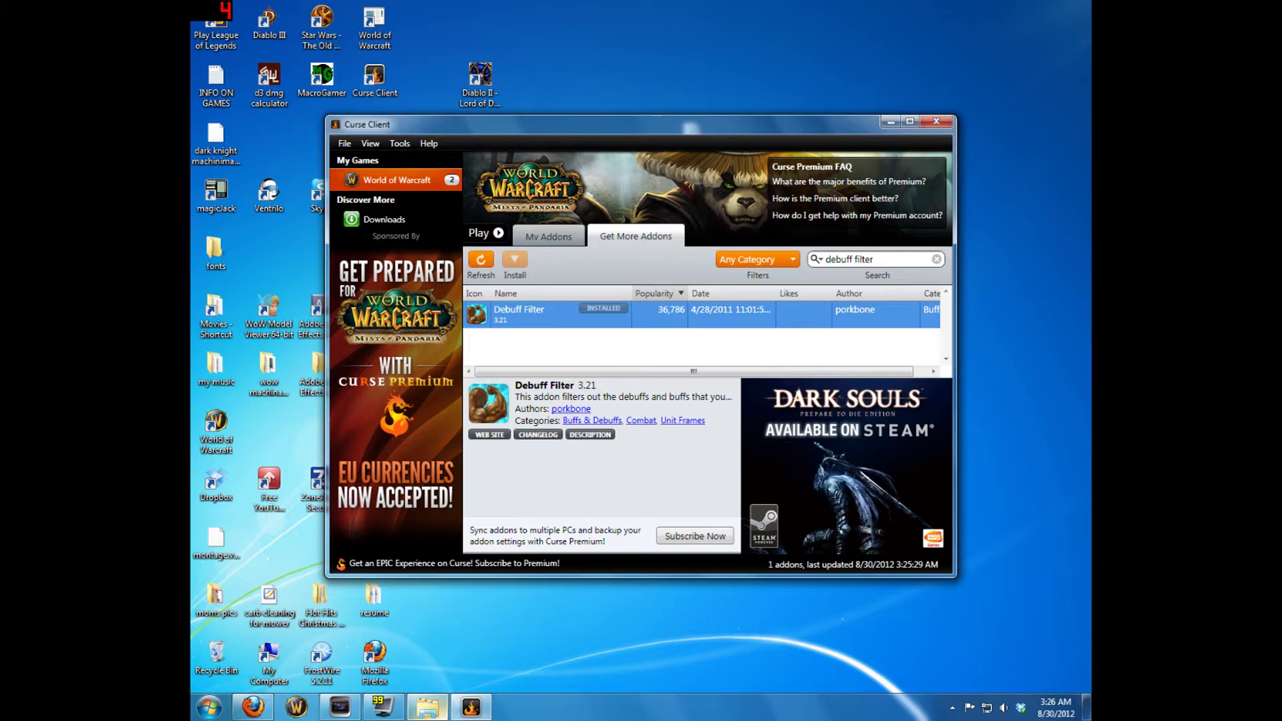
Bring the browser with the Debuff Filter comments page back to the front
click(251, 709)
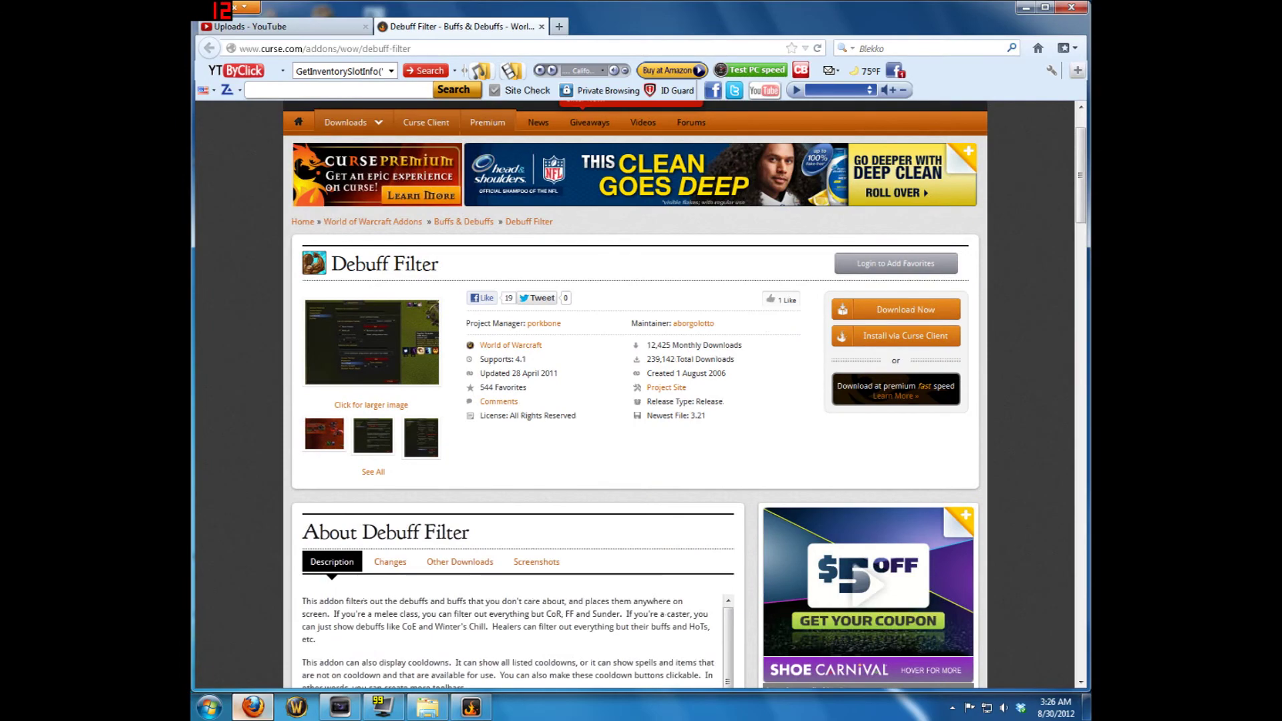
scroll(641, 401, down, 2)
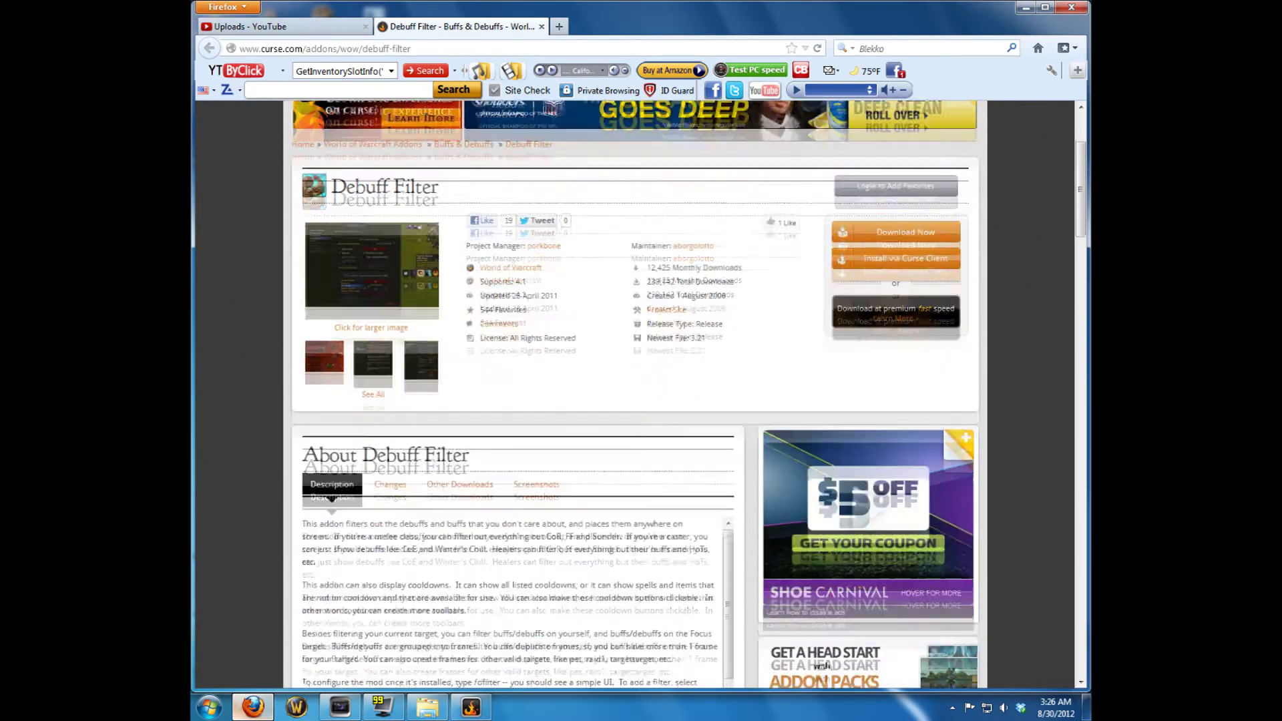
scroll(641, 401, down, 4)
scroll(642, 401, down, 3)
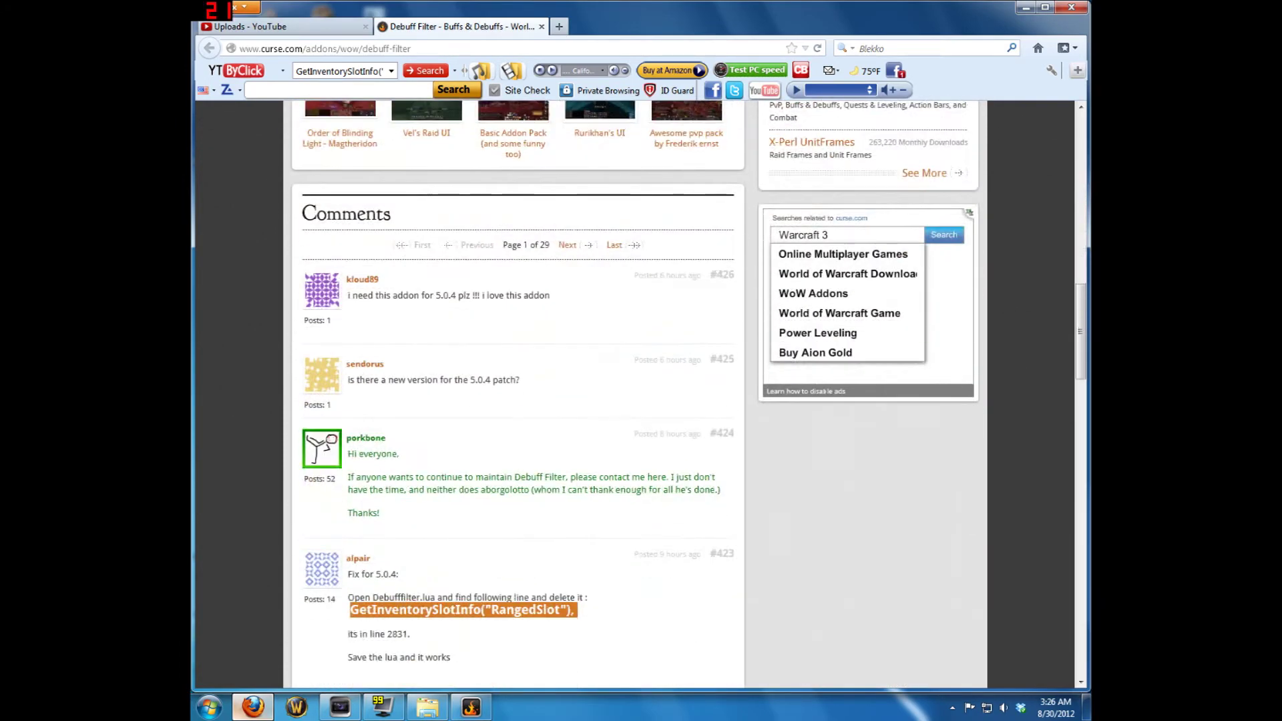
scroll(641, 401, down, 2)
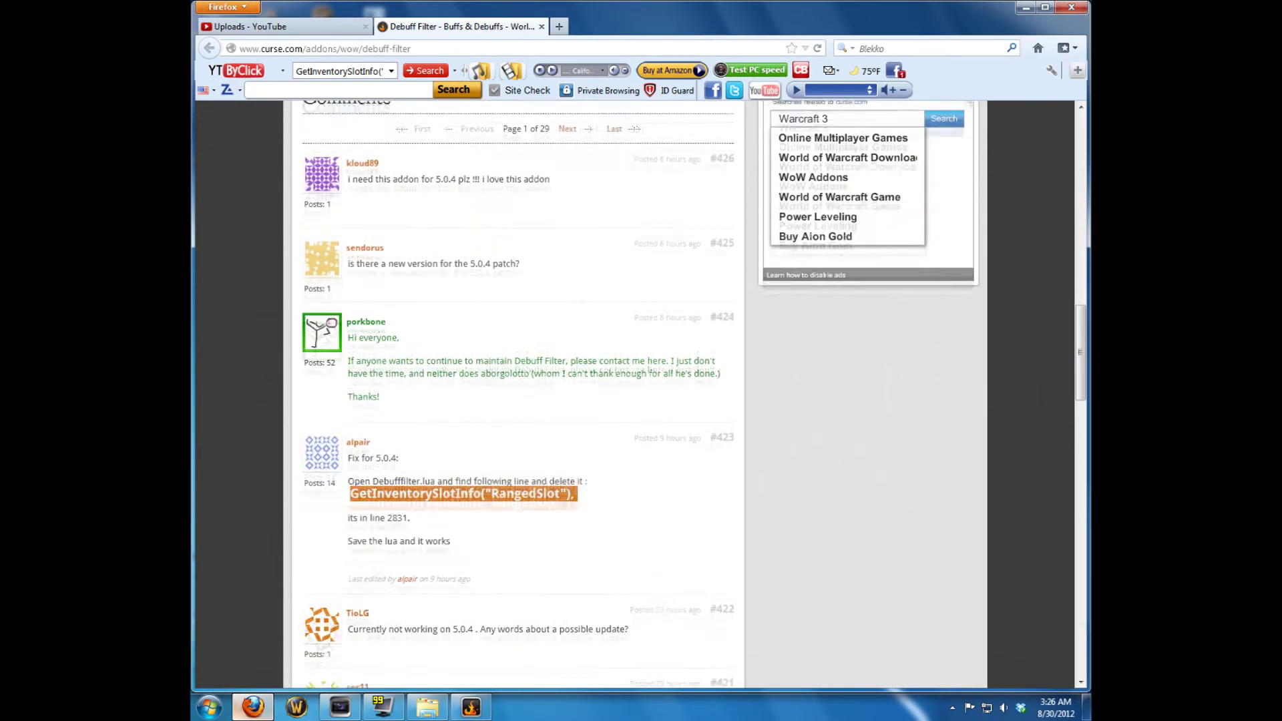
scroll(641, 400, down, 1)
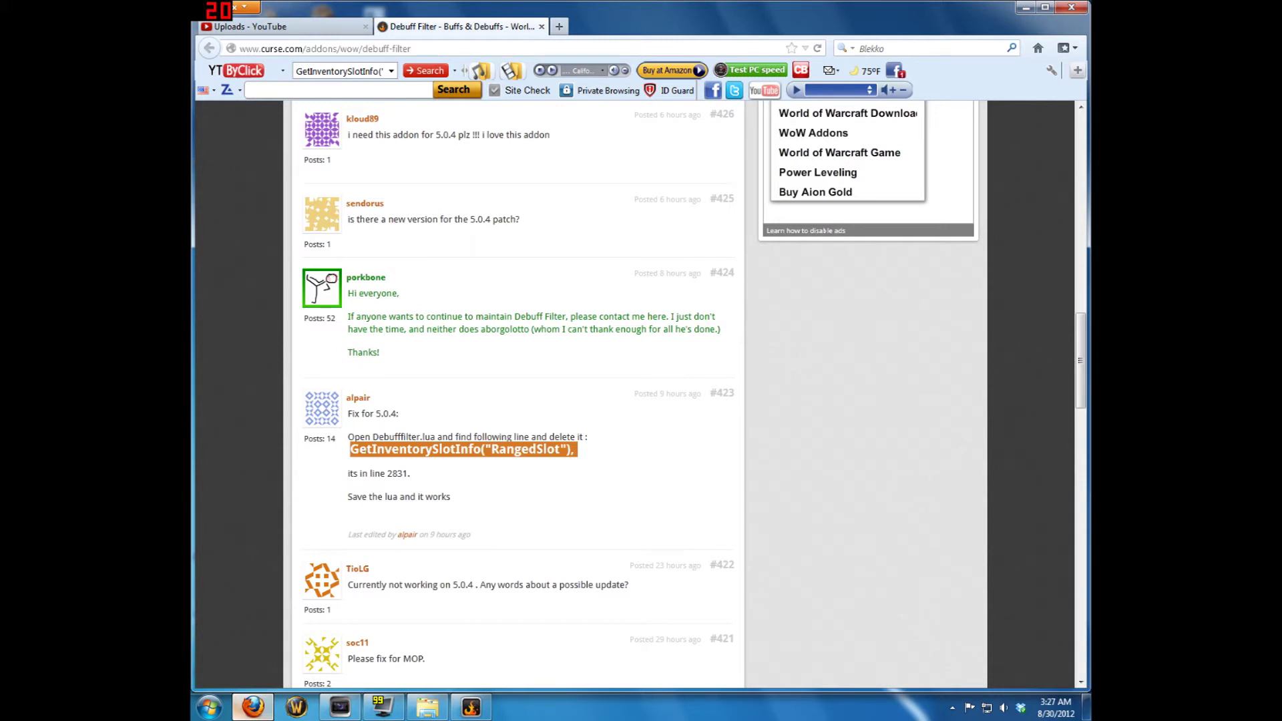
Select the file name 'Debufffilter' in the 5.0.4 fix comment of post #423
drag(373, 437, 420, 437)
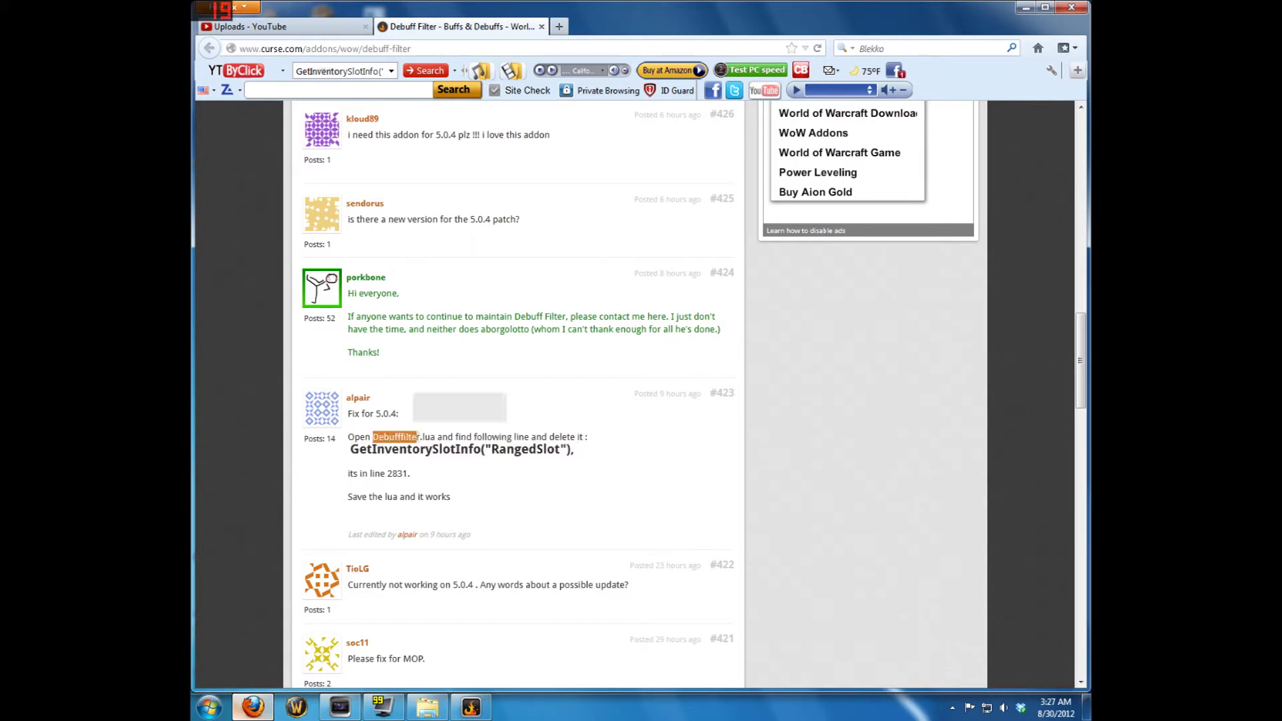
click(422, 438)
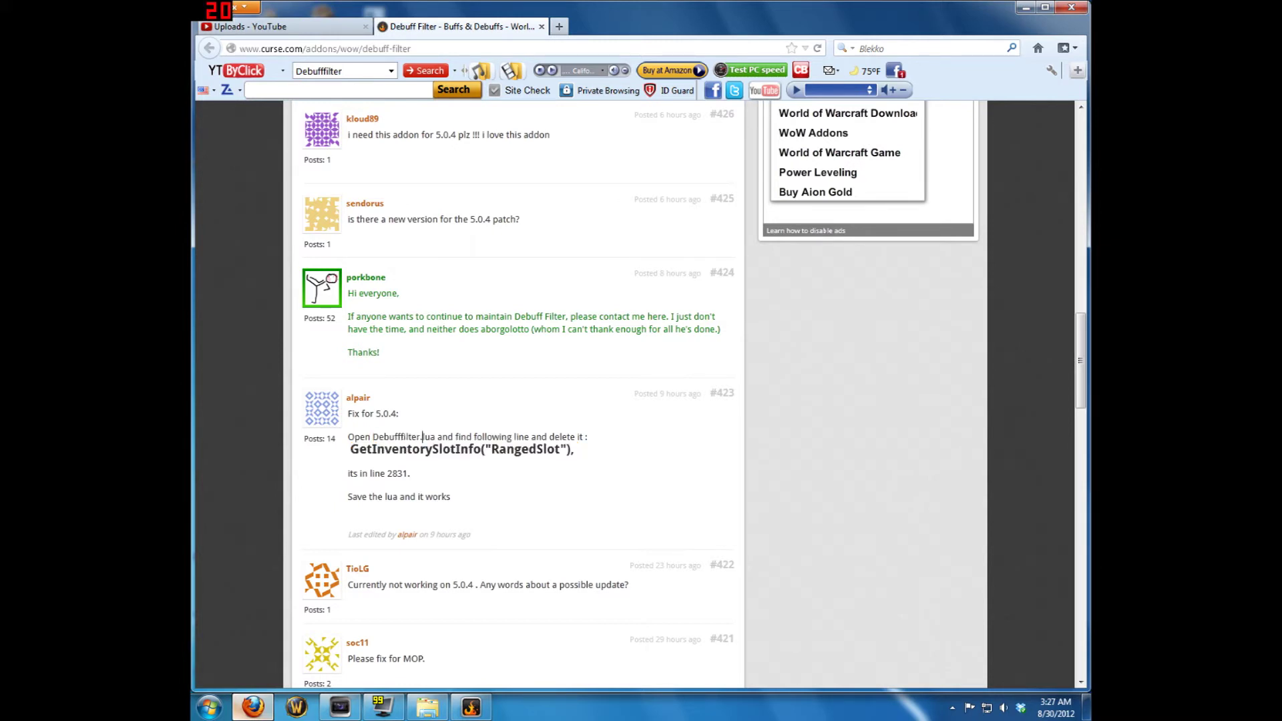
drag(373, 437, 417, 437)
click(421, 438)
drag(372, 438, 421, 437)
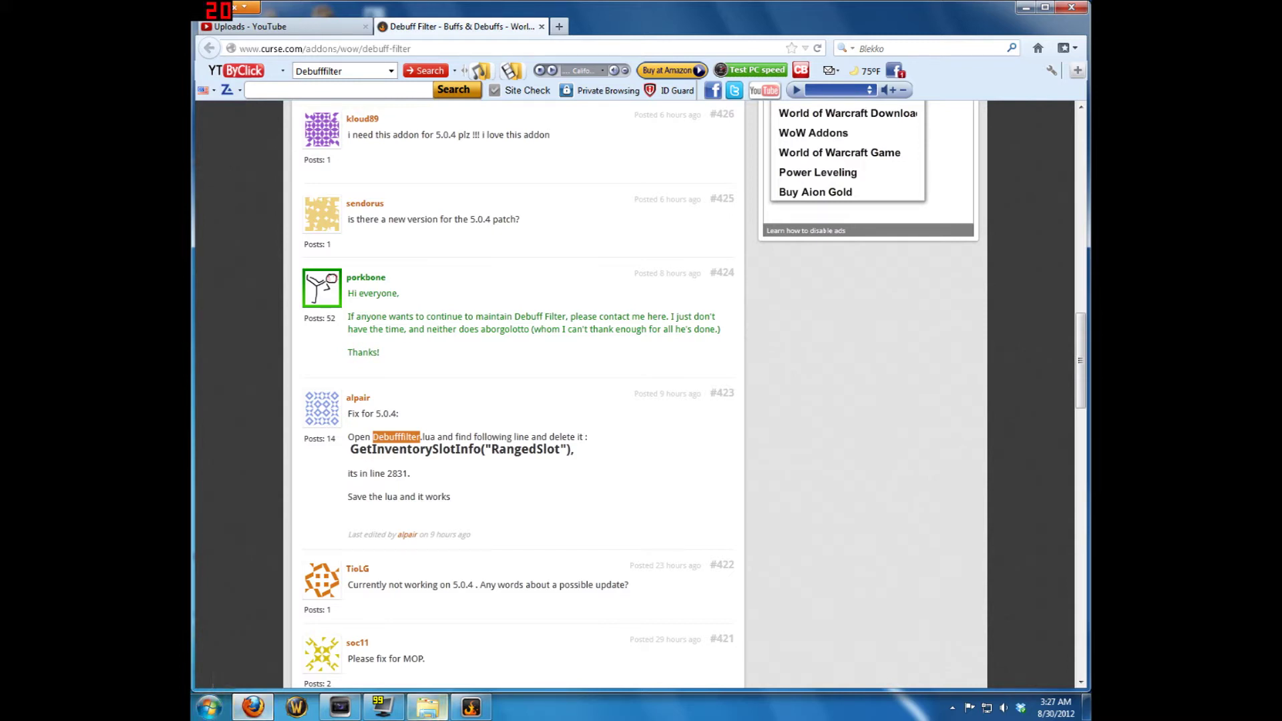
Quit Curse Client, search 'Debufffilter' from Start and enter the DebuffFilter addon folder
right_click(470, 707)
click(439, 647)
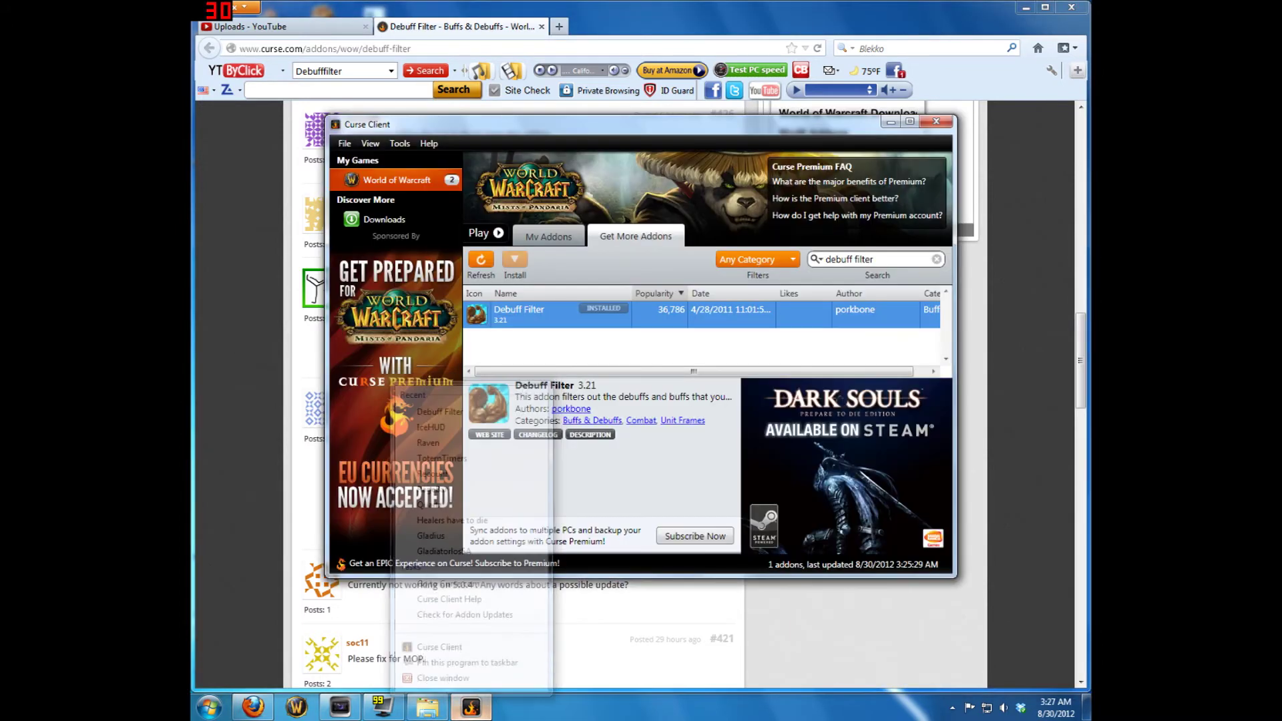
key(super)
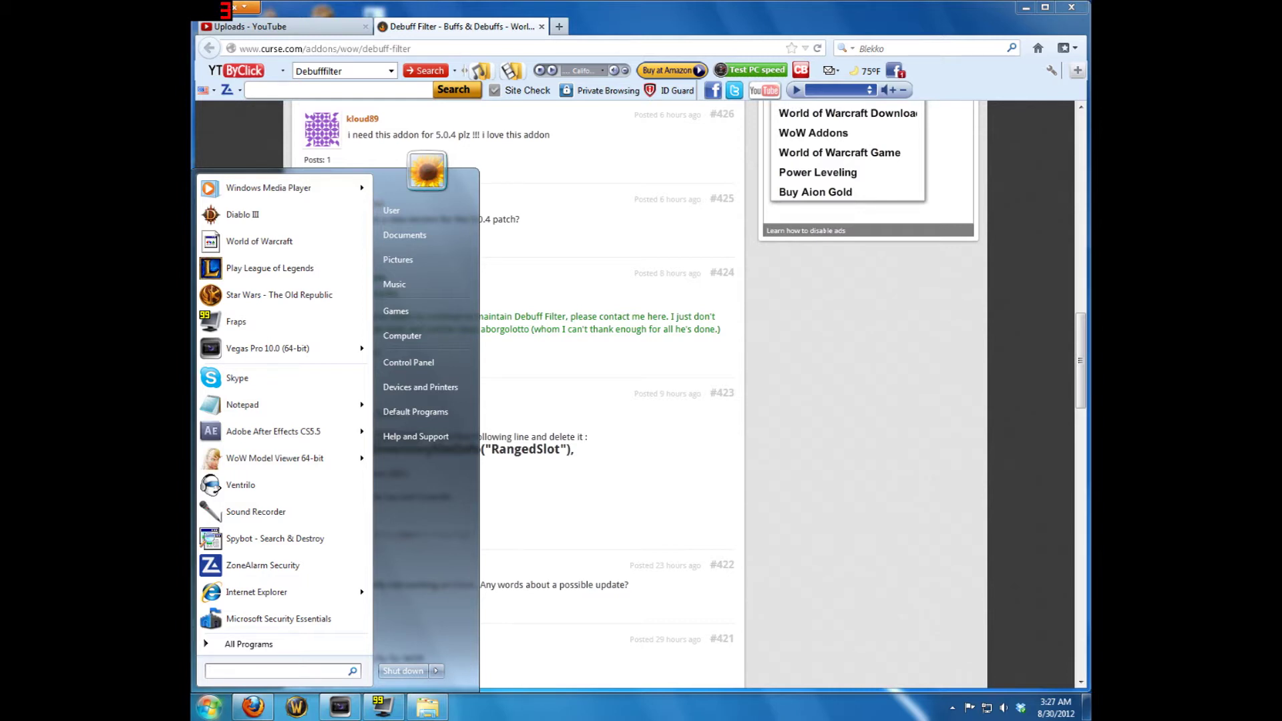
text(Debufffilter)
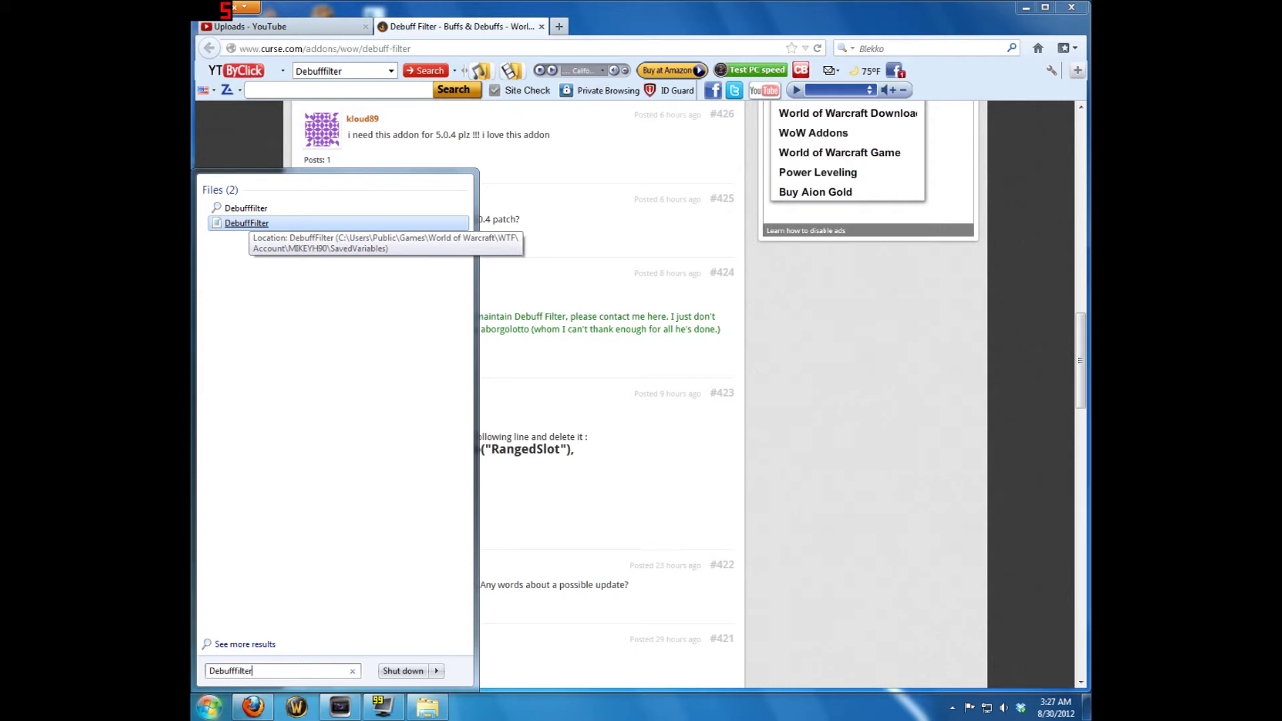
key(Up)
key(Return)
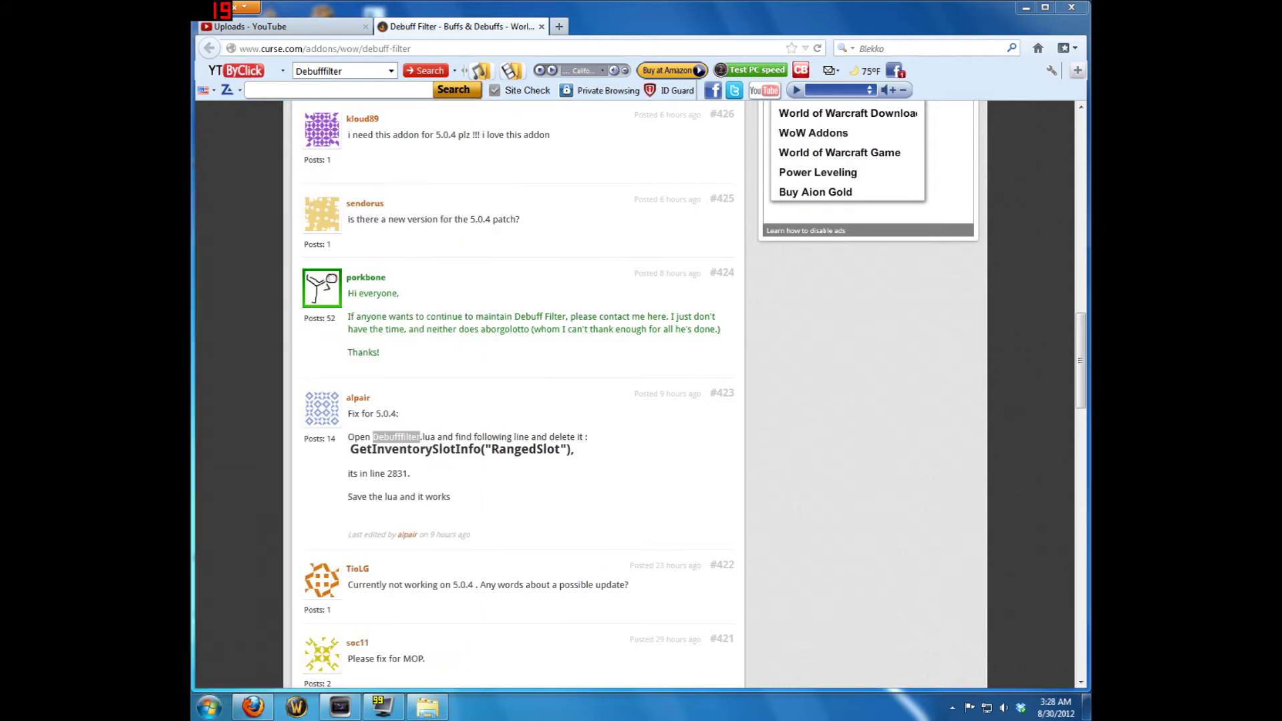
key(Down)
key(Return)
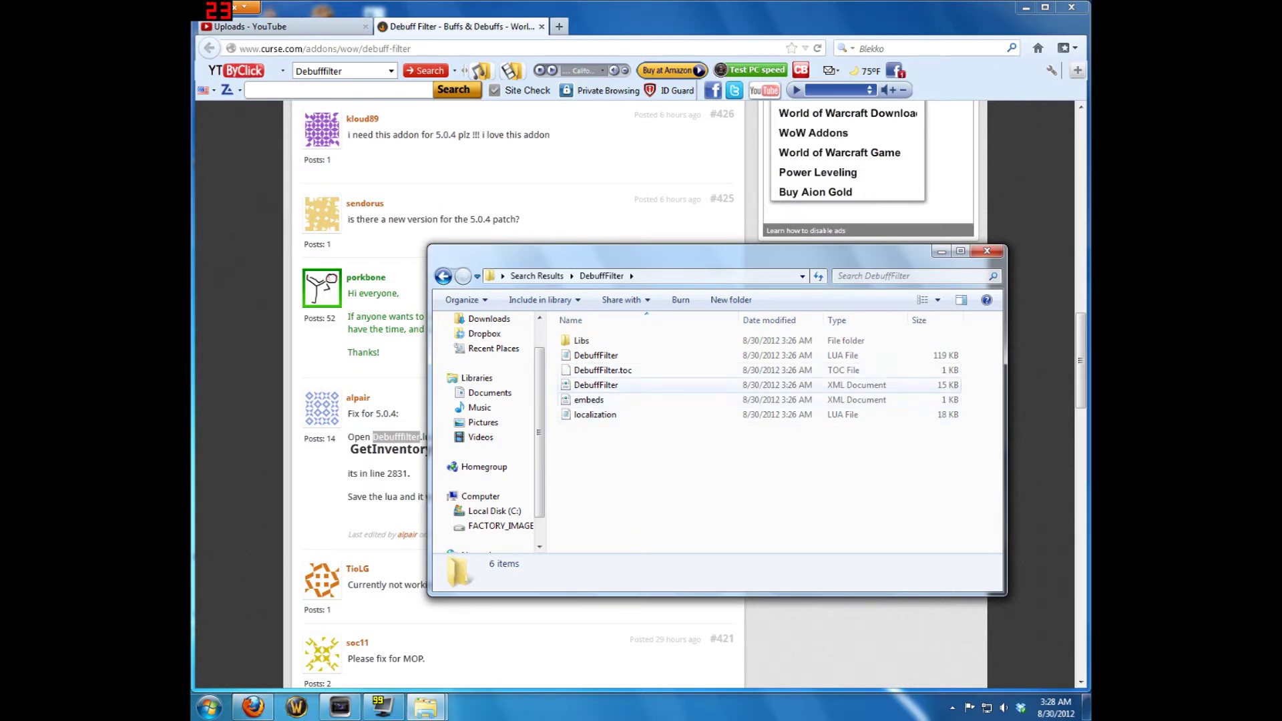
scroll(492, 431, up, 1)
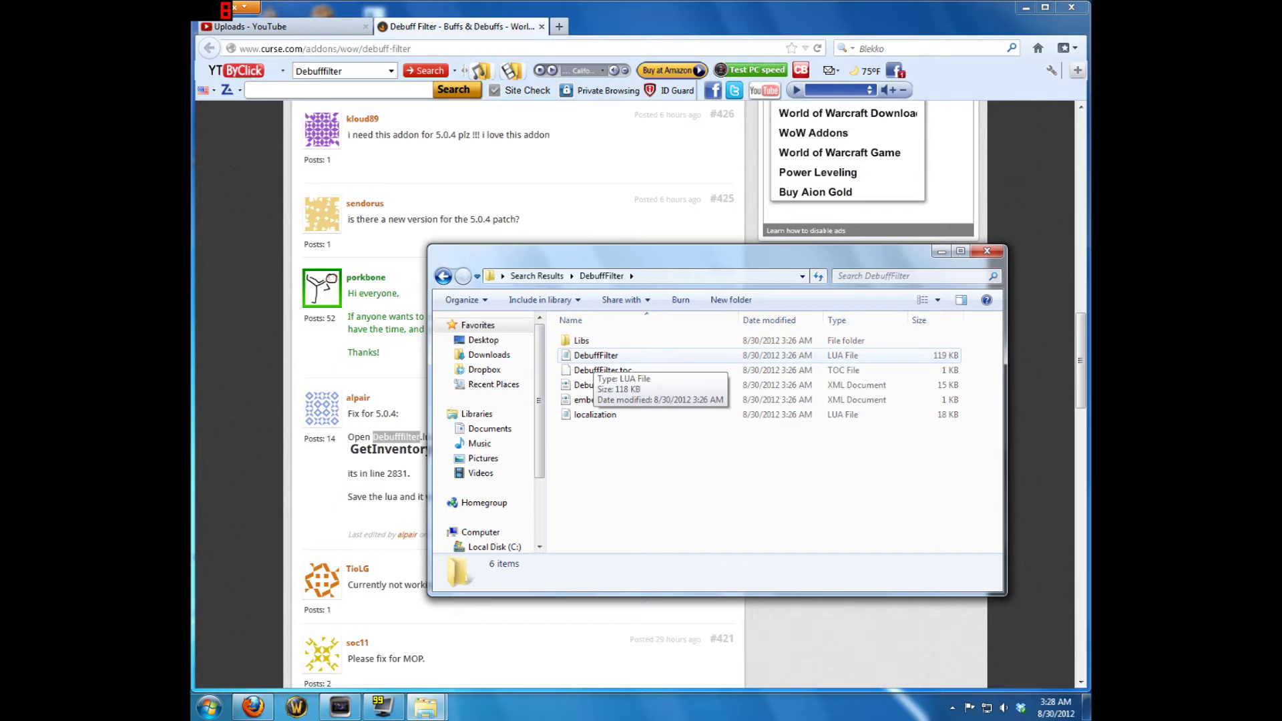
Edit DebuffFilter.lua in Notepad via its context menu
right_click(592, 358)
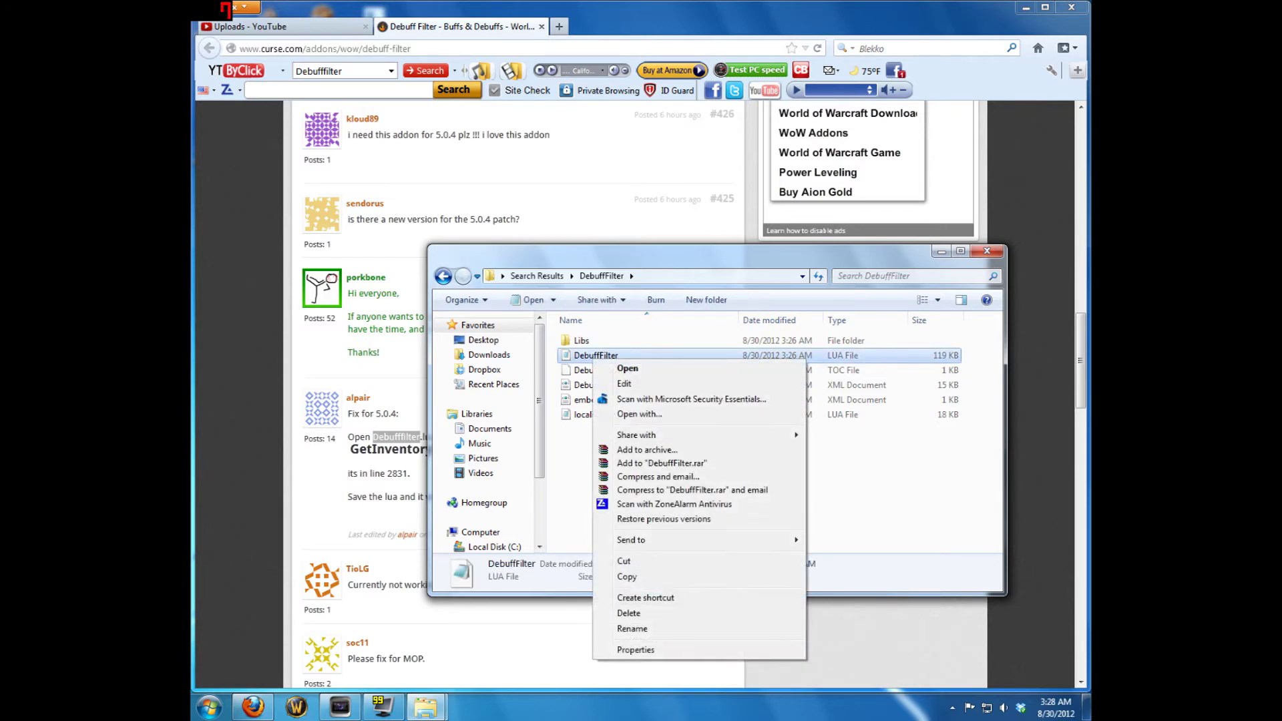
click(628, 369)
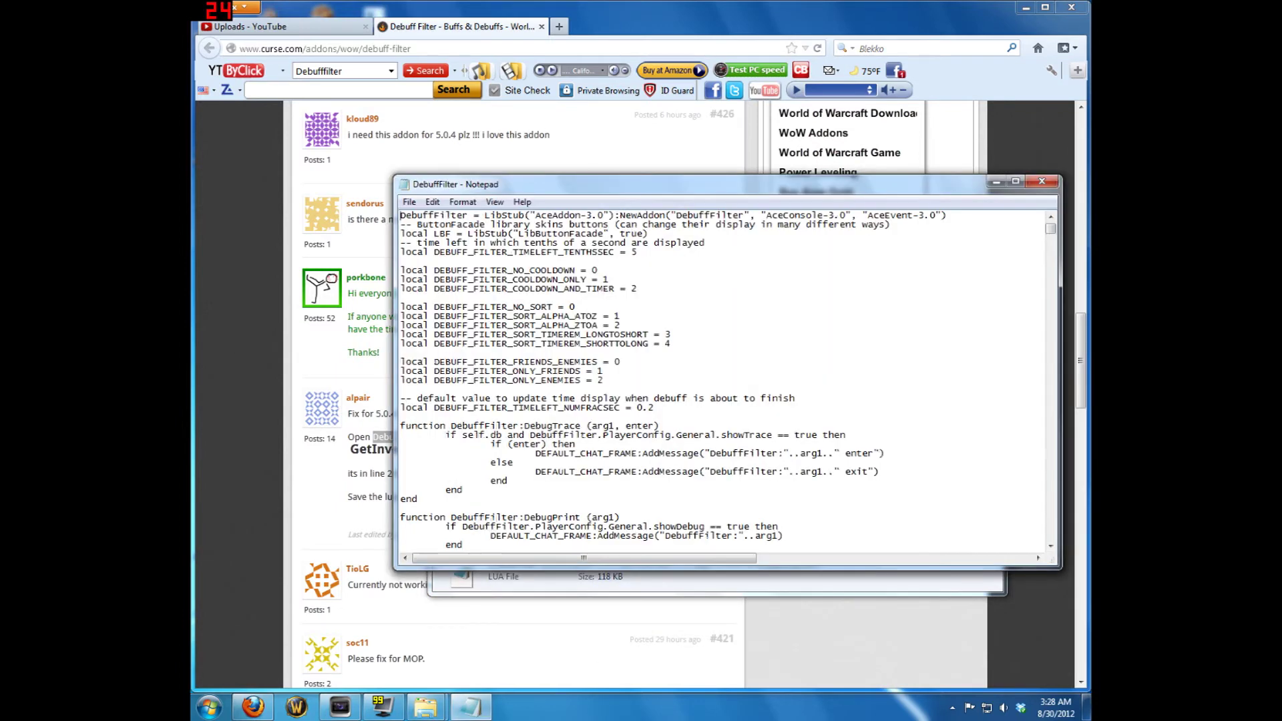
Copy the GetInventorySlotInfo("RangedSlot") line from the fix comment and return to Notepad
key(alt)
key(Right)
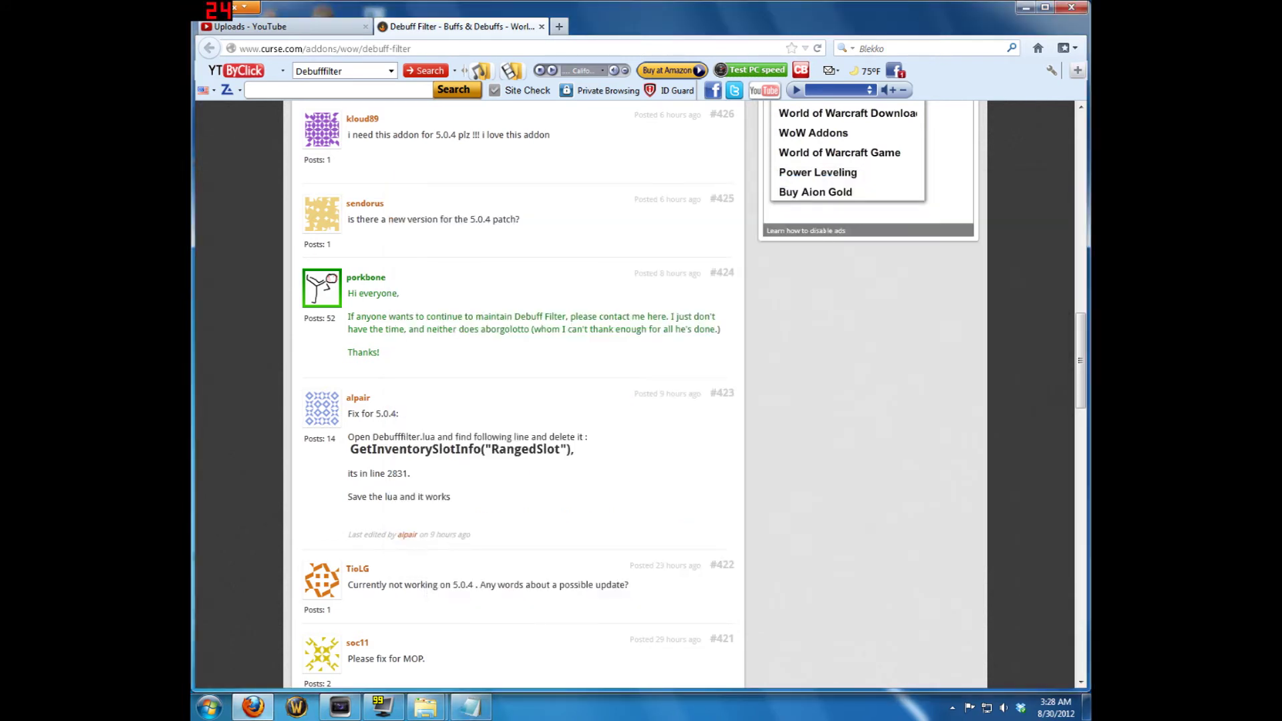
drag(574, 449, 349, 450)
key(ctrl+c)
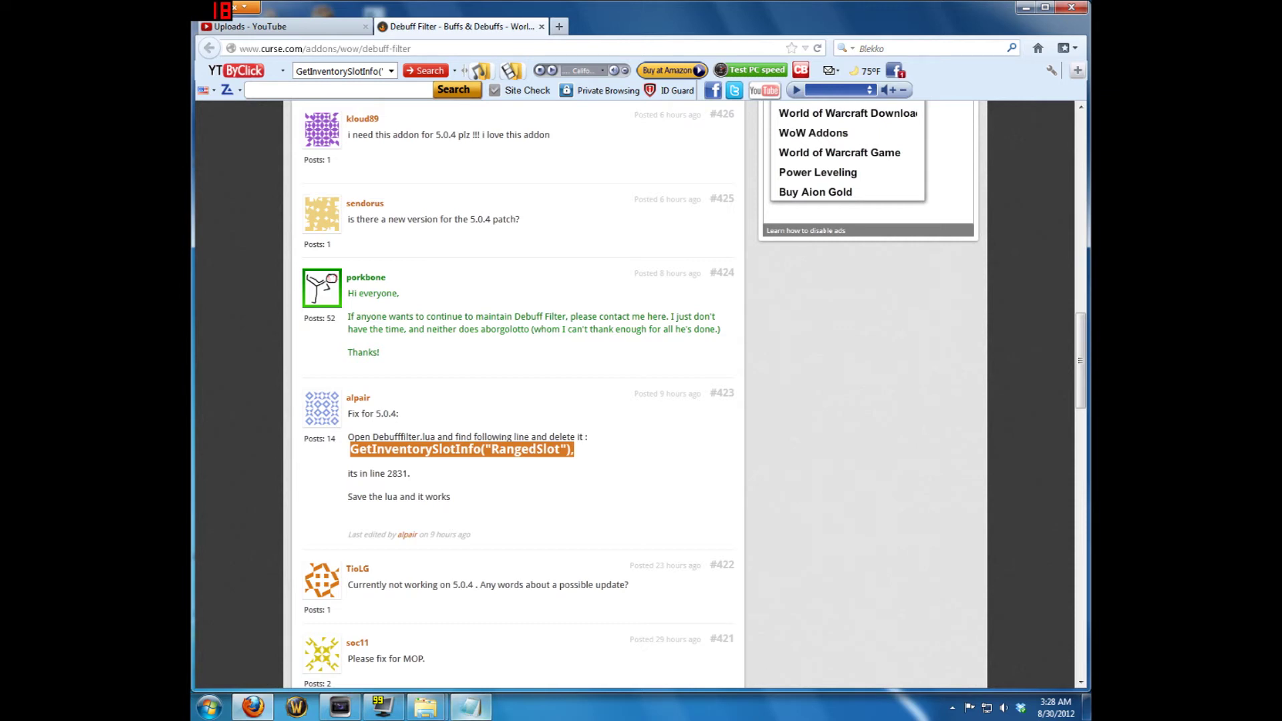
click(469, 708)
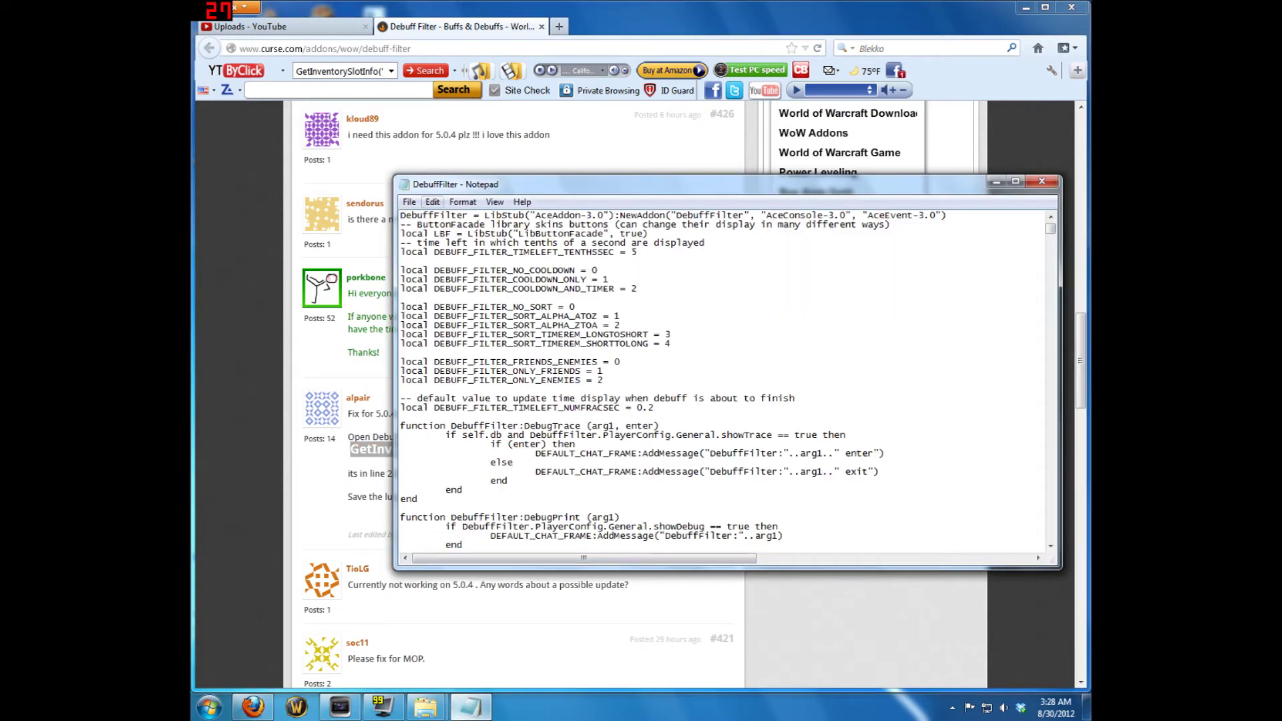
Find the GetInventorySlotInfo("RangedSlot") line in DebuffFilter.lua using the pasted text
click(432, 201)
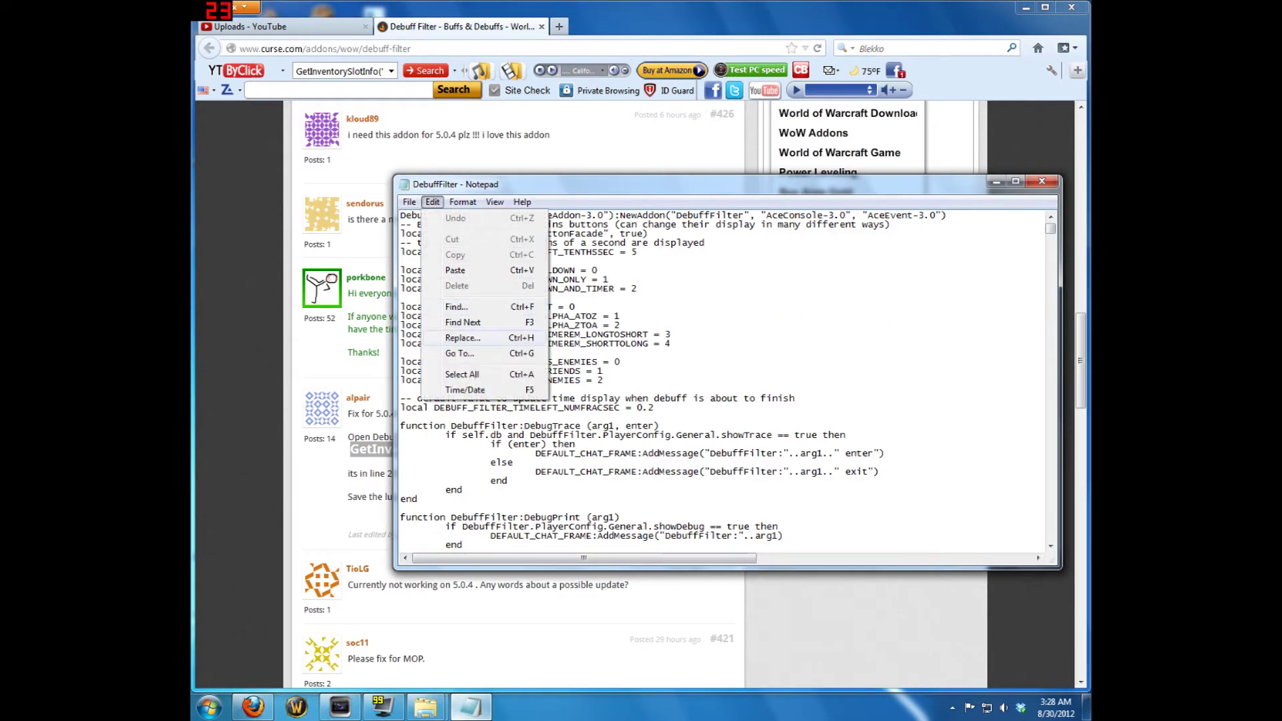
click(456, 307)
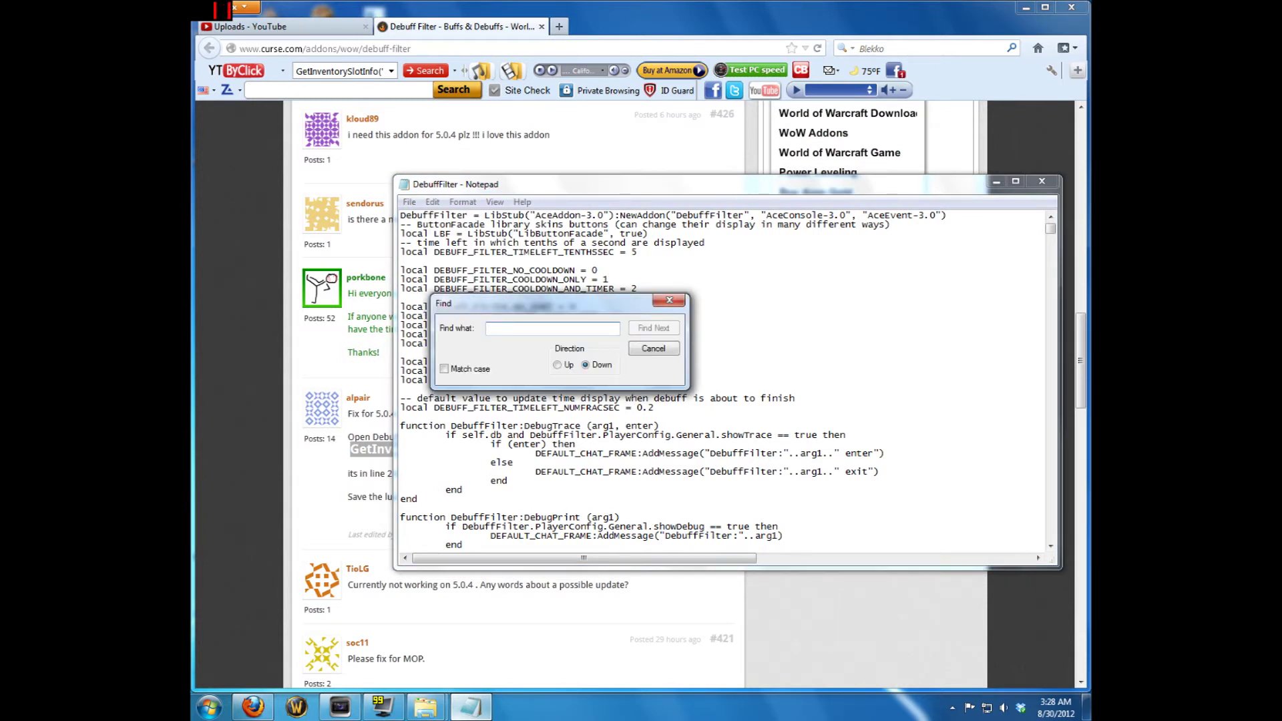
key(ctrl+v)
key(Return)
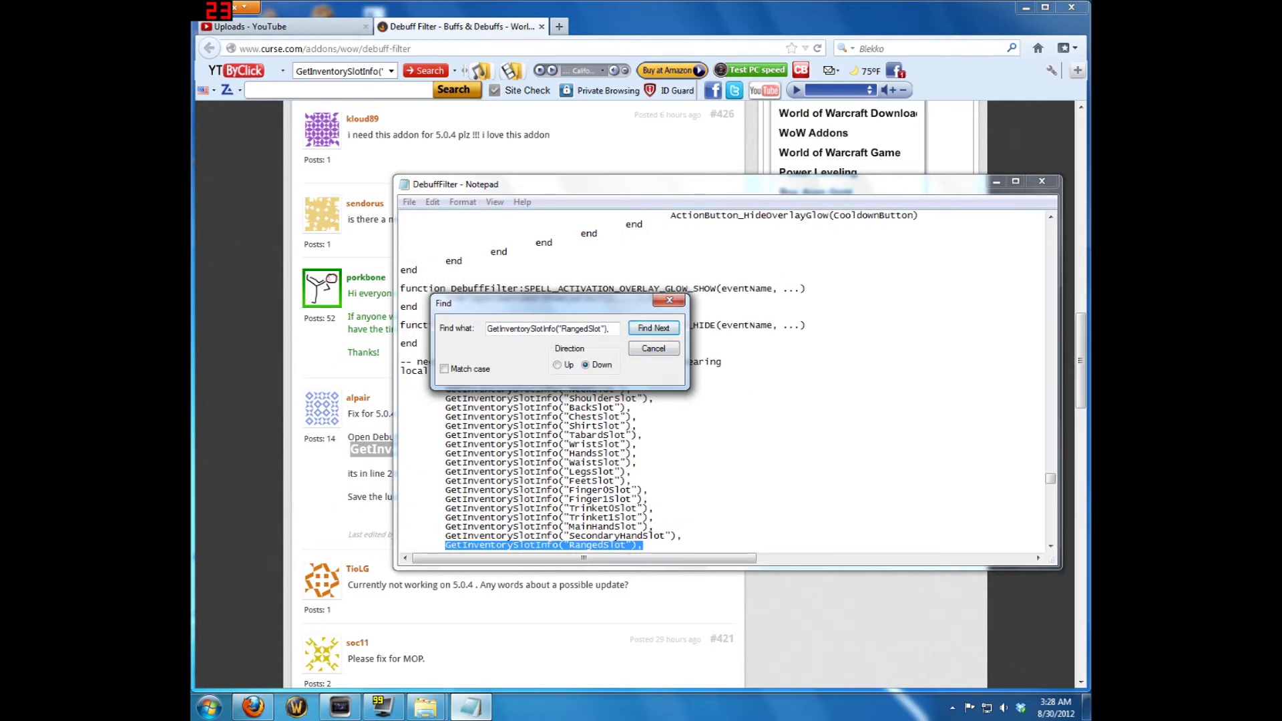
key(Escape)
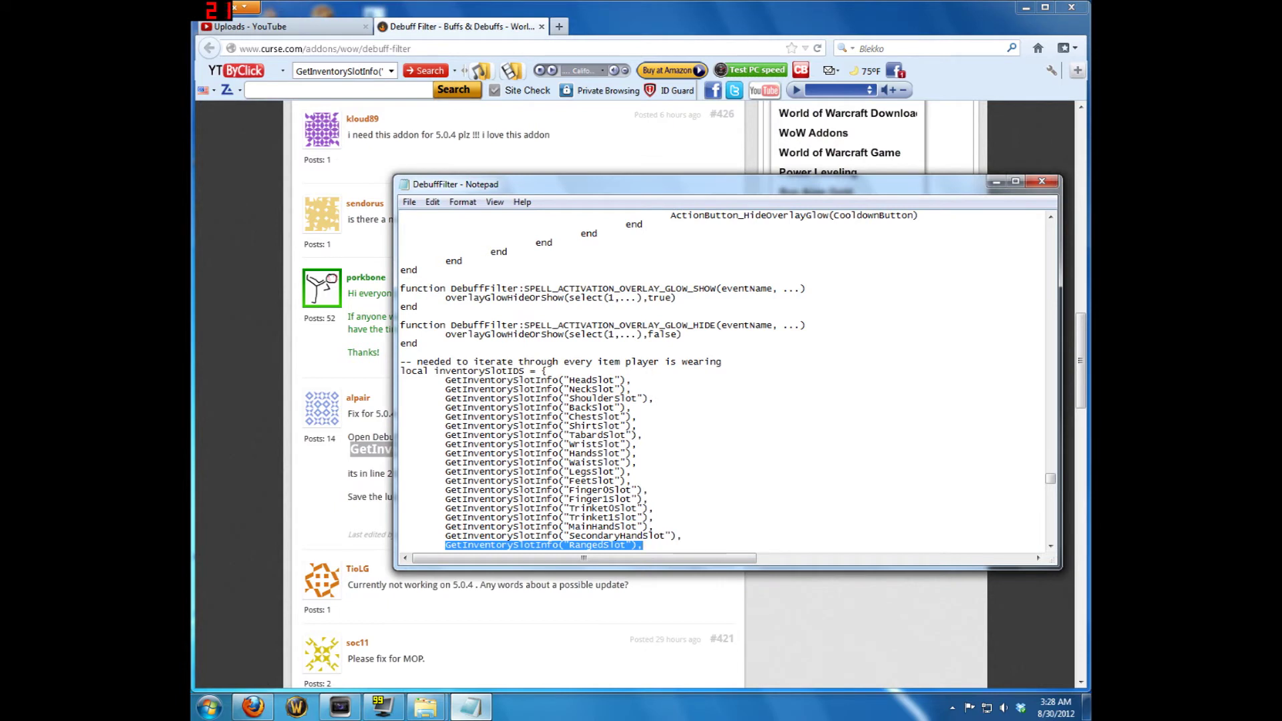
Delete the RangedSlot line and its leftover blank line, then save DebuffFilter.lua on close
key(Delete)
scroll(722, 380, down, 1)
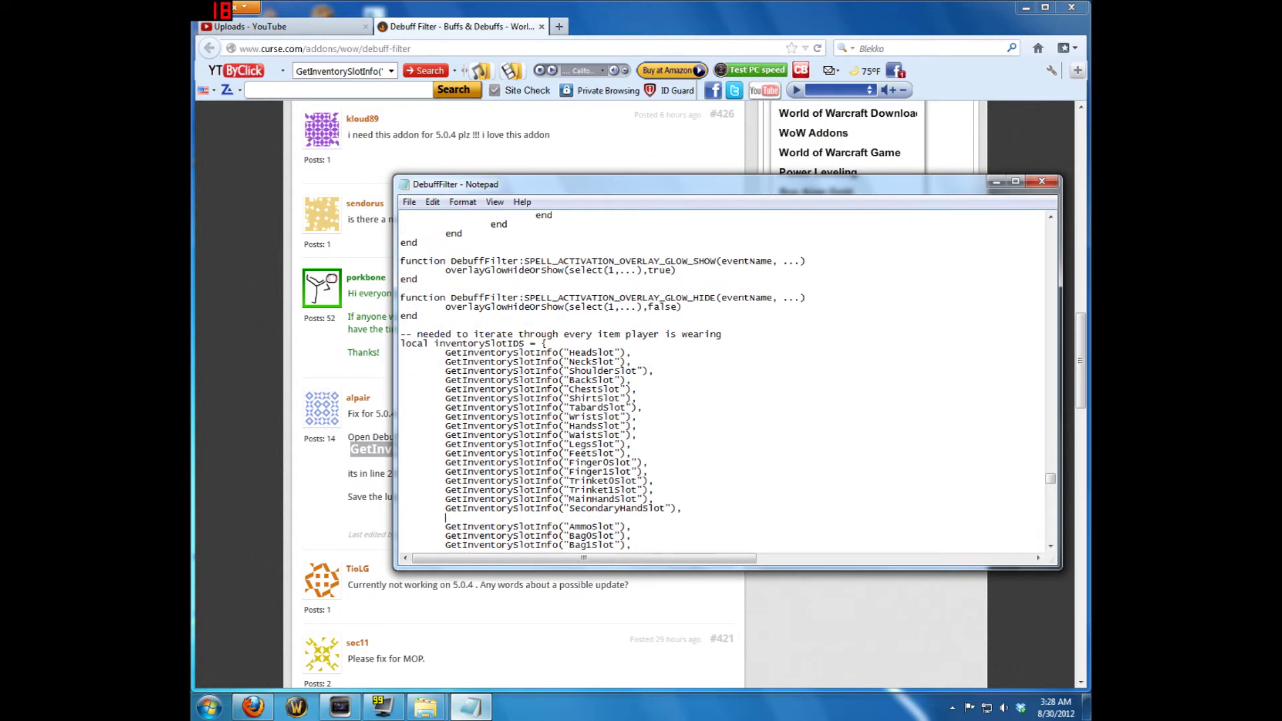
key(Delete)
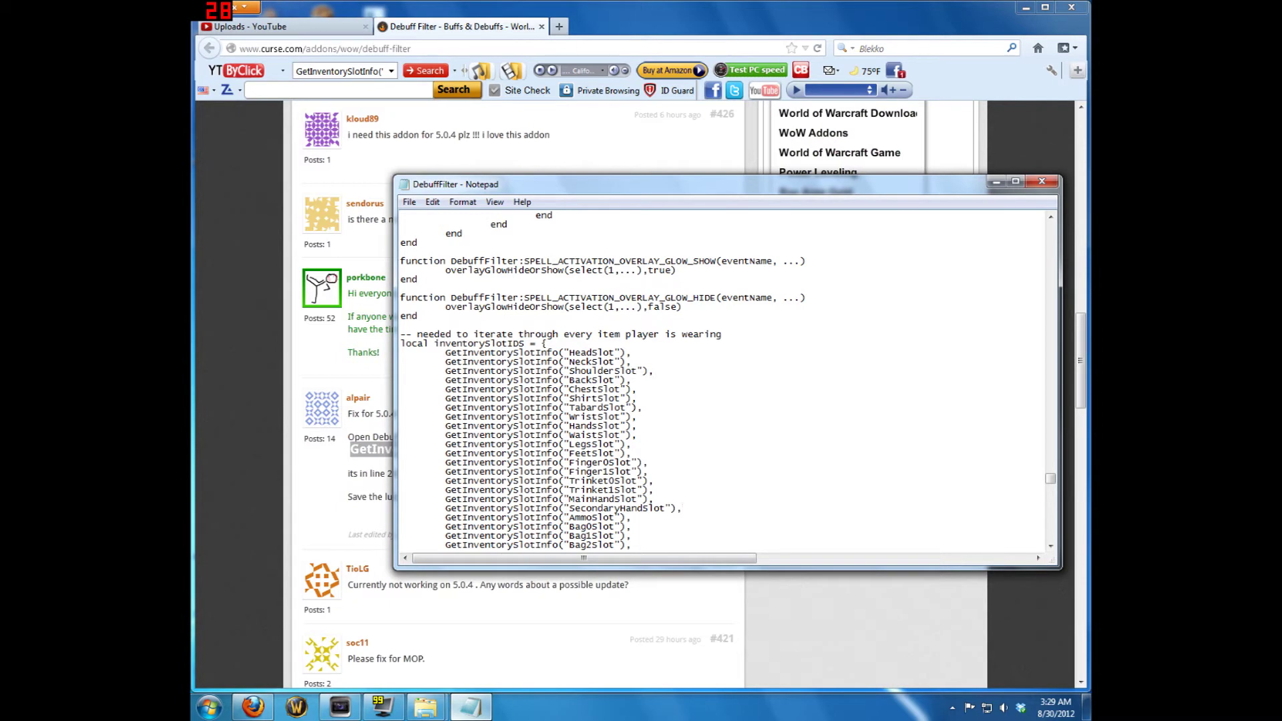
click(1042, 182)
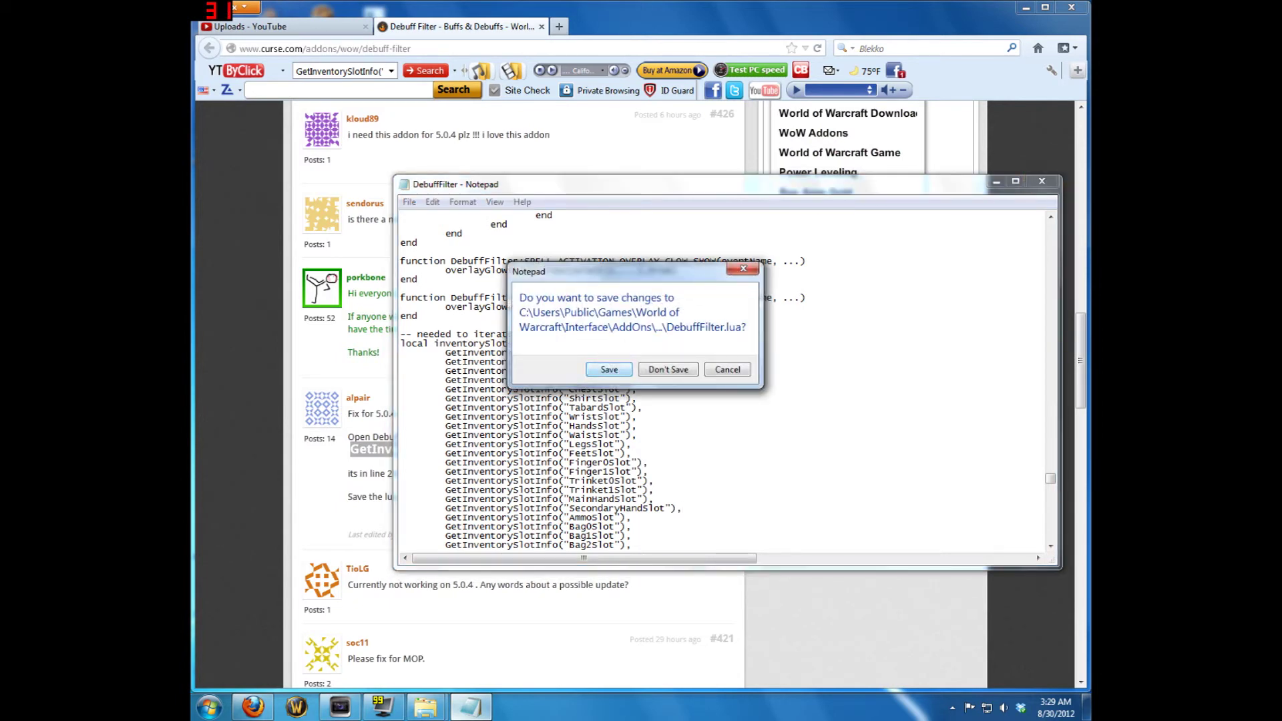
key(Return)
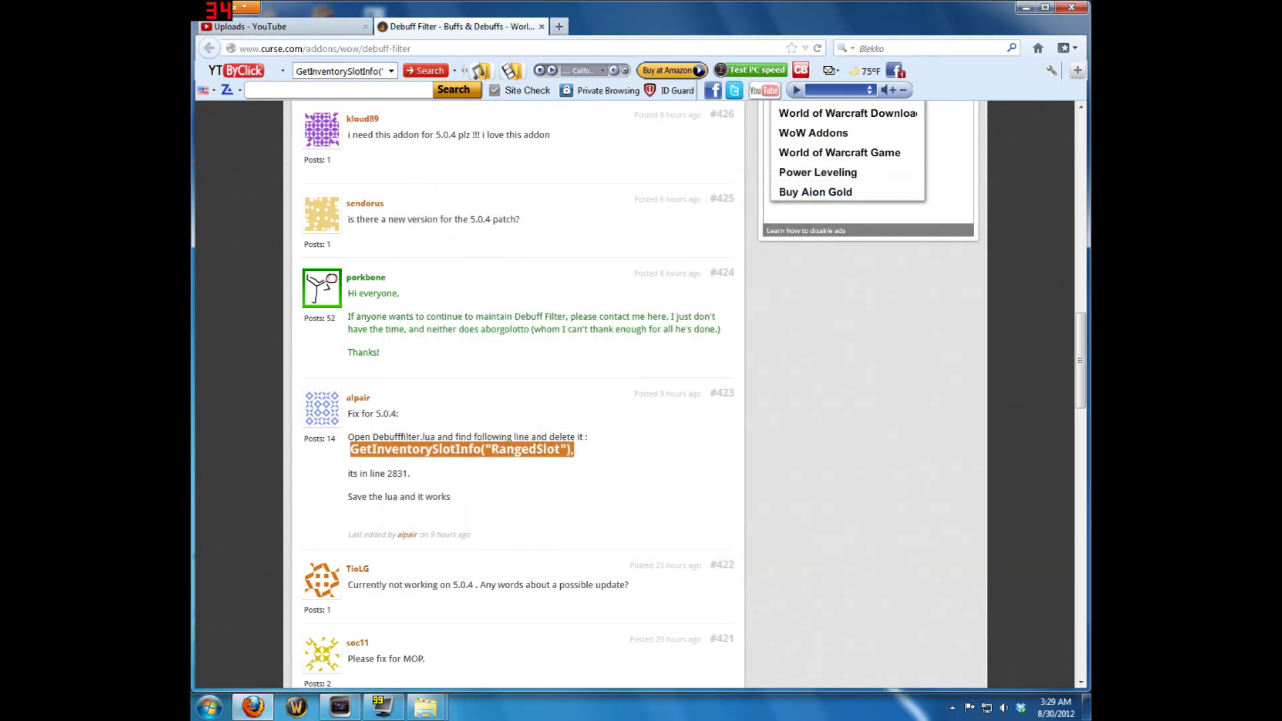